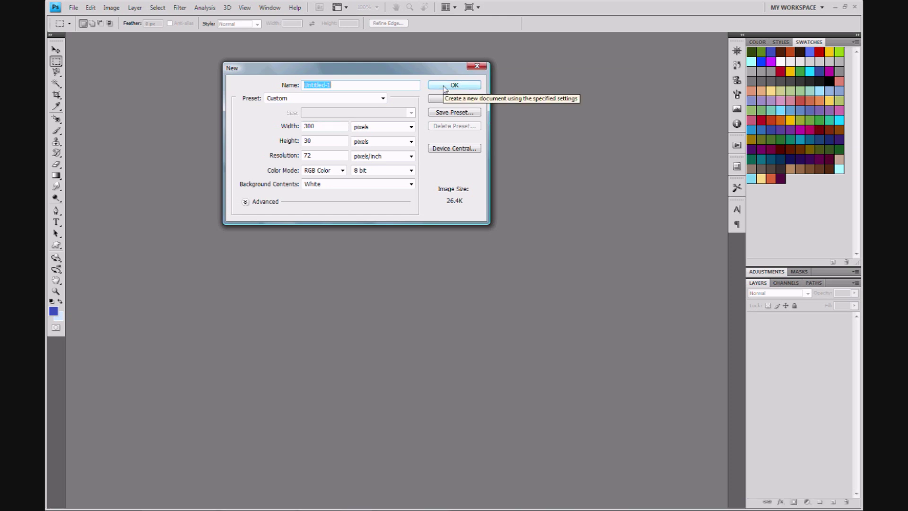
Create the 300 × 30 pixel white document and, using the Centered Guides action, leave only a vertical centre guide in it
{"action": "left_click", "coordinate": [444, 88]}
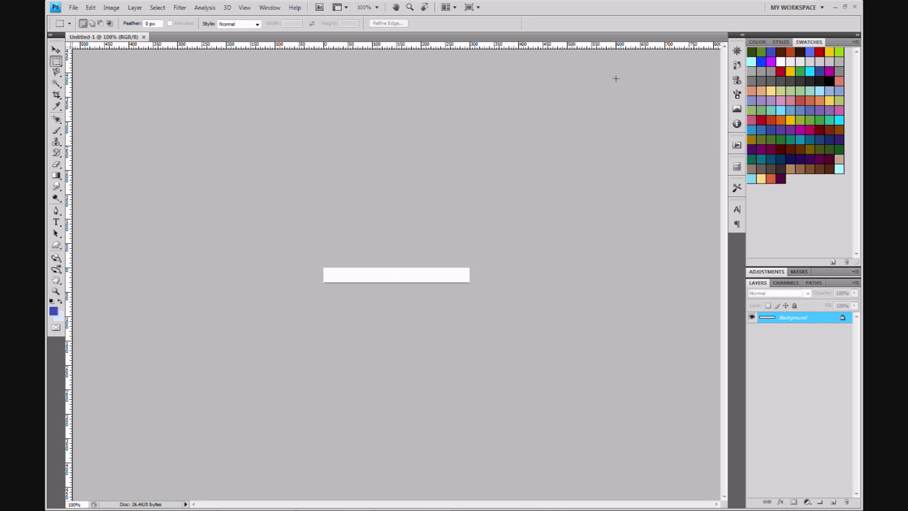
{"action": "left_click", "coordinate": [737, 147]}
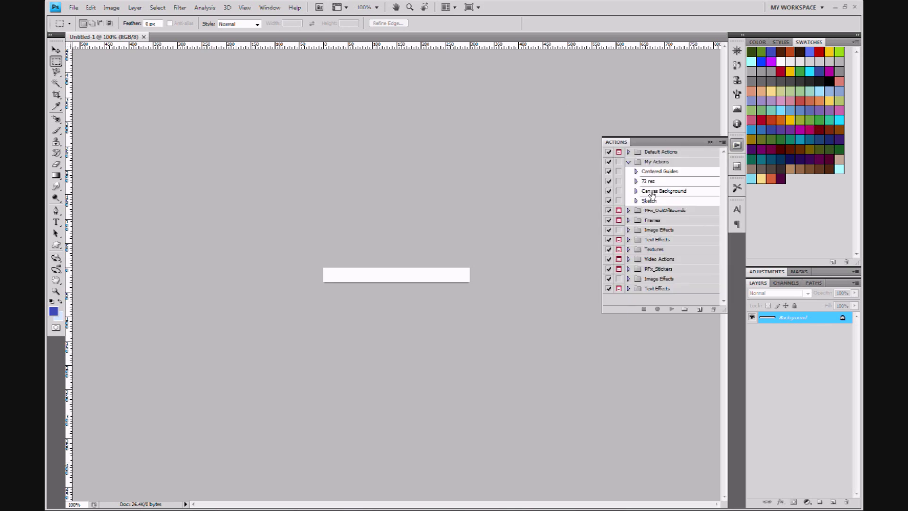
{"action": "left_click", "coordinate": [647, 172]}
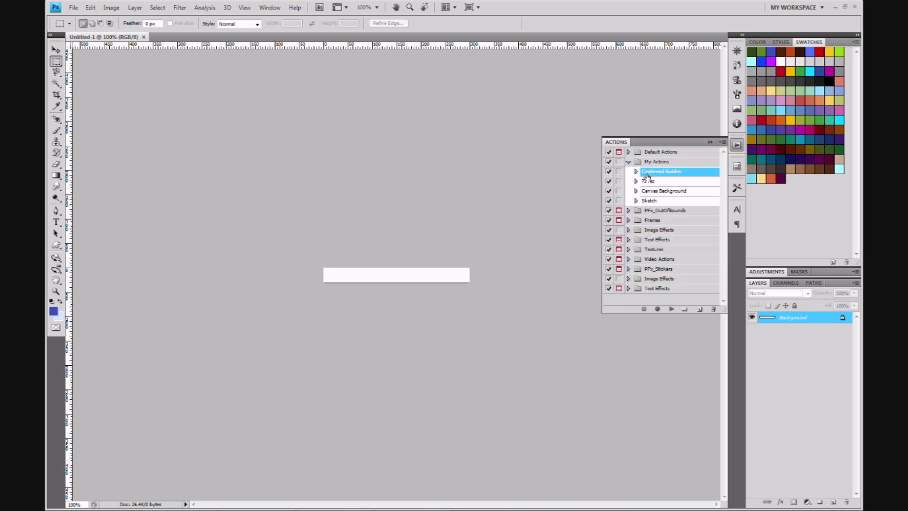
{"action": "left_click", "coordinate": [673, 309]}
{"action": "left_click", "coordinate": [673, 311]}
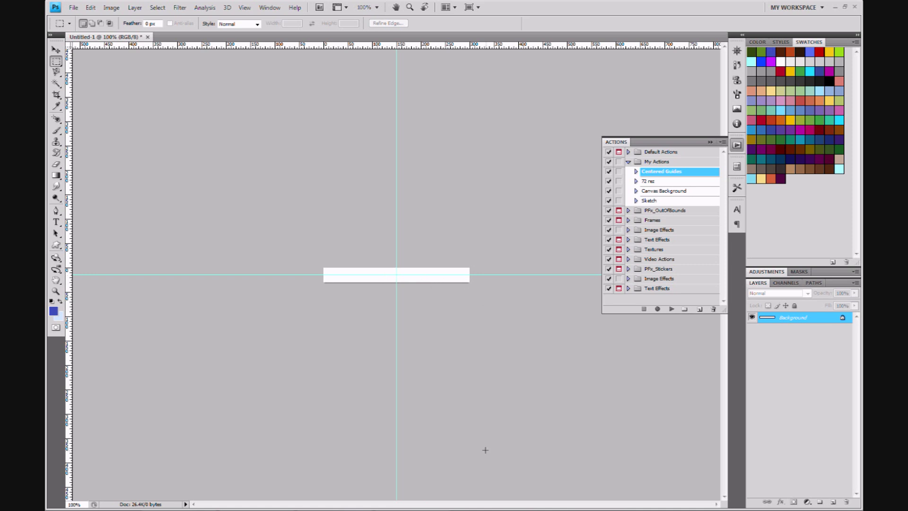
{"action": "left_click", "coordinate": [56, 49]}
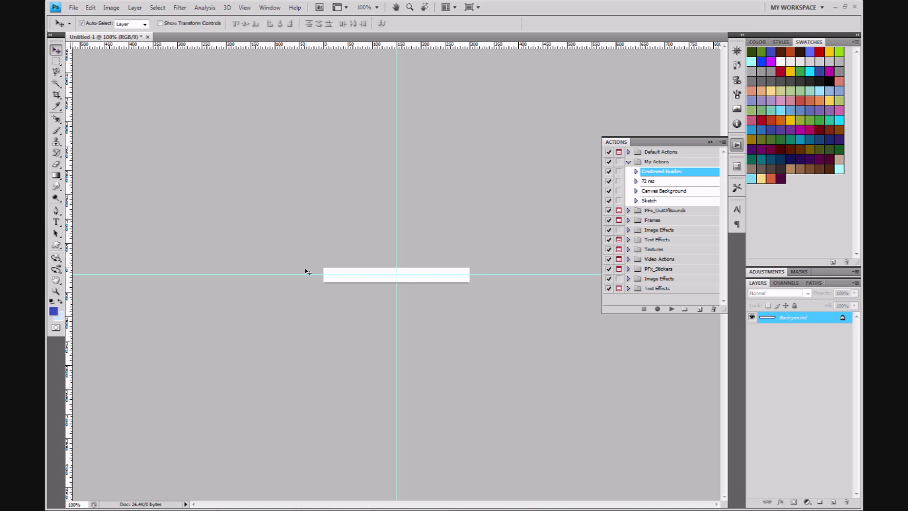
{"action": "left_click_drag", "start_coordinate": [301, 209], "coordinate": [304, 51]}
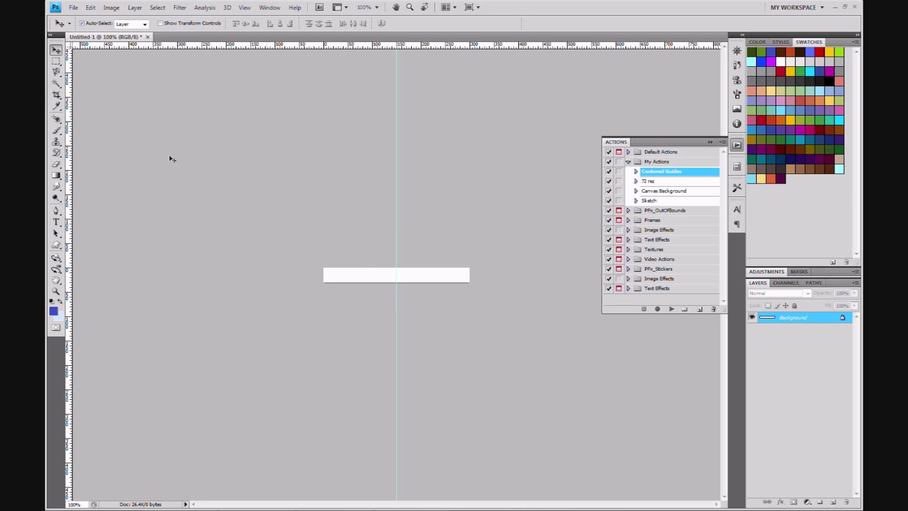
Select the left half of the canvas up to the guide, fill it with the blue foreground colour on a new layer, and deselect
{"action": "left_click", "coordinate": [56, 61]}
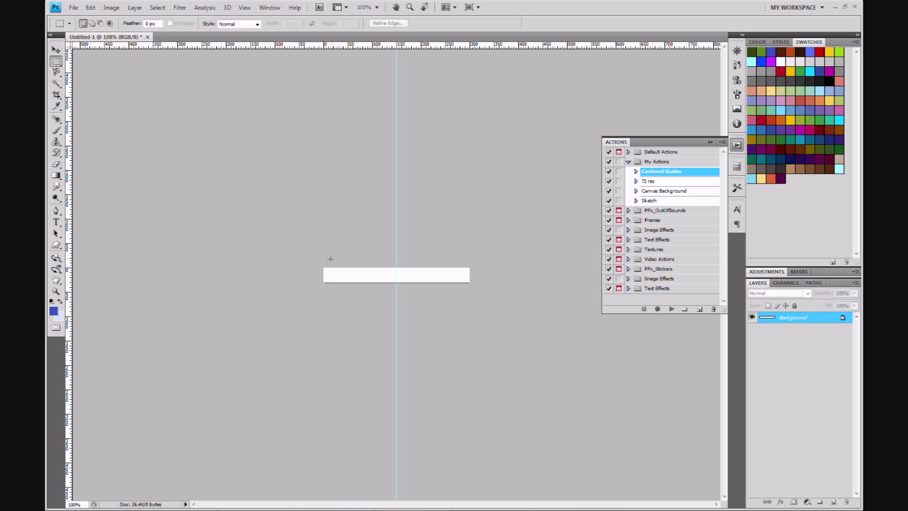
{"action": "left_click_drag", "start_coordinate": [322, 270], "coordinate": [394, 286]}
{"action": "key", "text": "alt+BackSpace"}
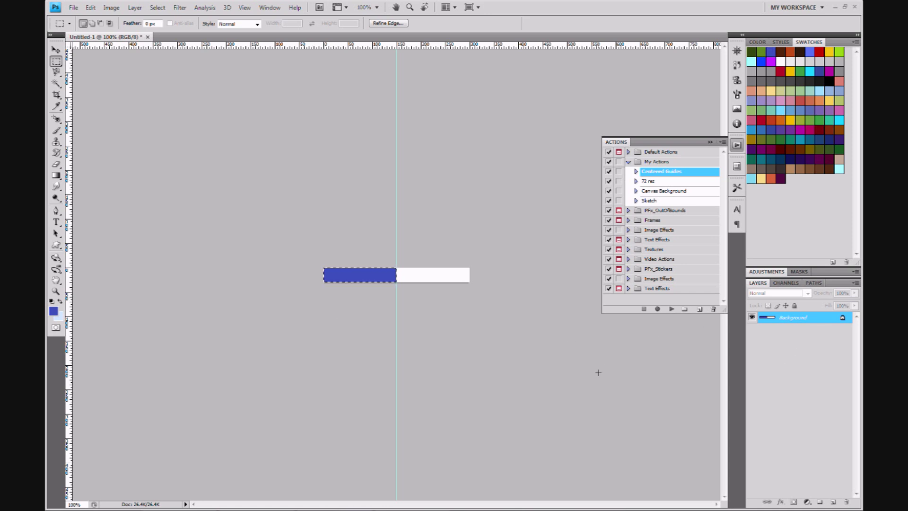
{"action": "left_click", "coordinate": [834, 502]}
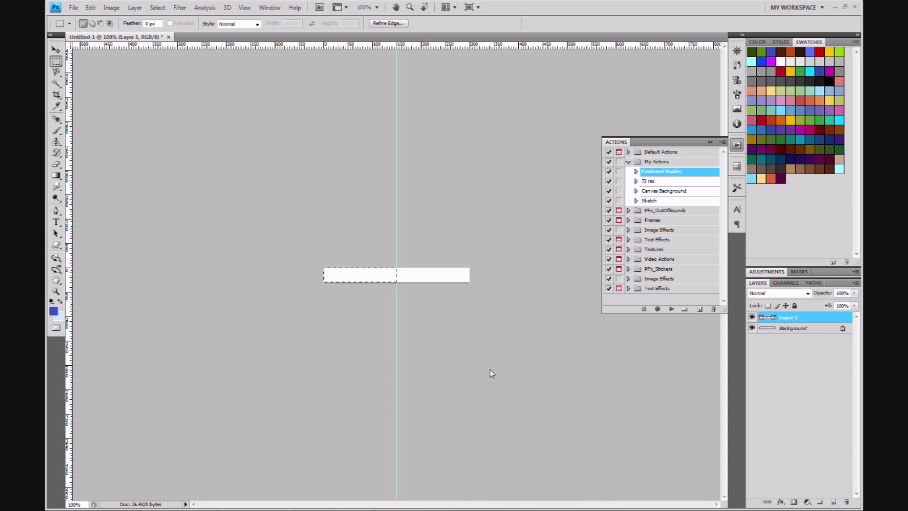
{"action": "key", "text": "alt+BackSpace"}
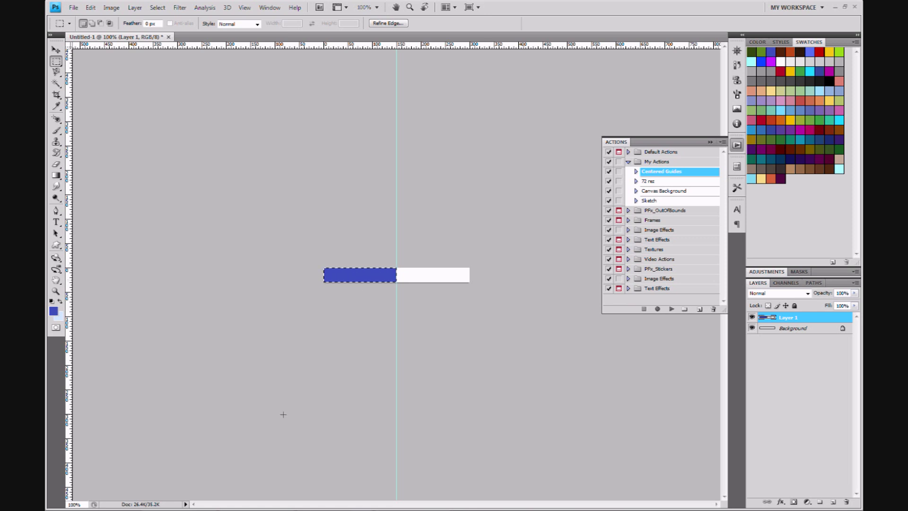
{"action": "key", "text": "ctrl+d"}
Duplicate the blue rectangle's layer and move the copy so it fills the right half of the canvas
{"action": "left_click_drag", "start_coordinate": [811, 318], "coordinate": [834, 502]}
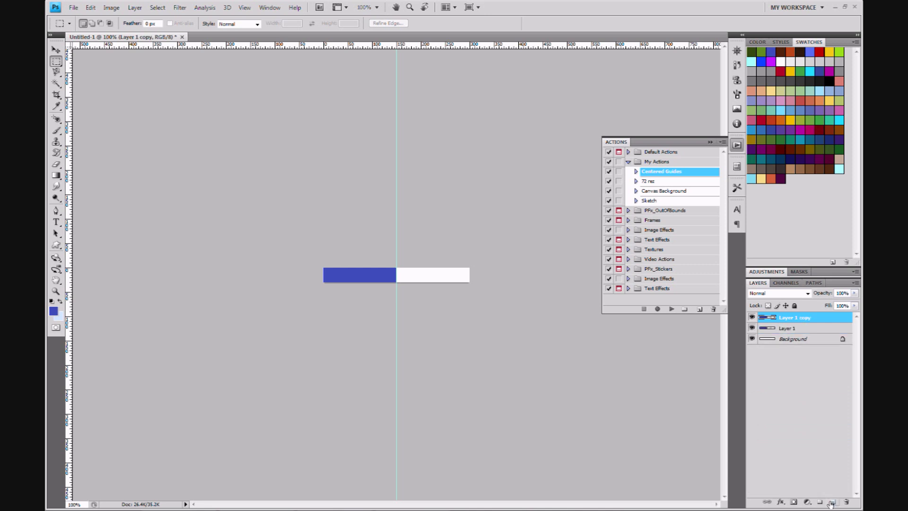
{"action": "left_click", "coordinate": [56, 50]}
{"action": "left_click_drag", "start_coordinate": [346, 280], "coordinate": [418, 282]}
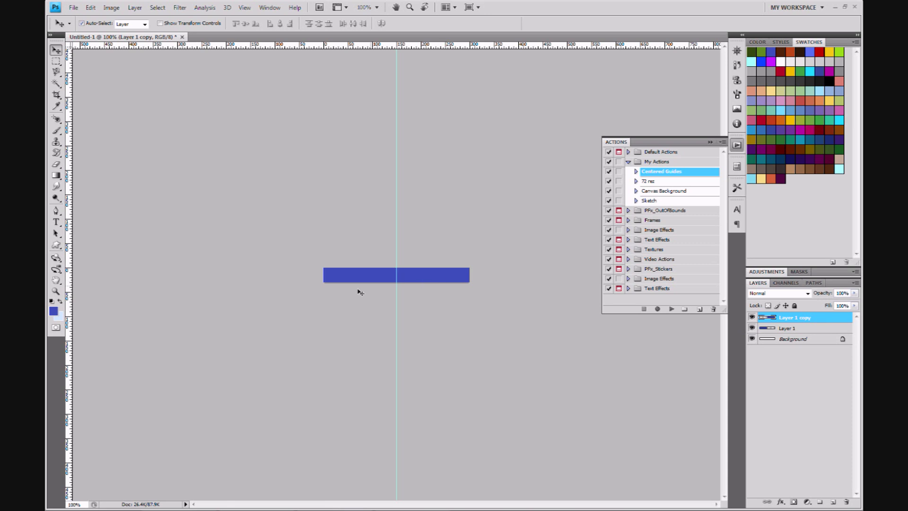
Select the left rectangle's layer and replace the current layer styles with the button_layer_styles-1 set
{"action": "left_click", "coordinate": [343, 281]}
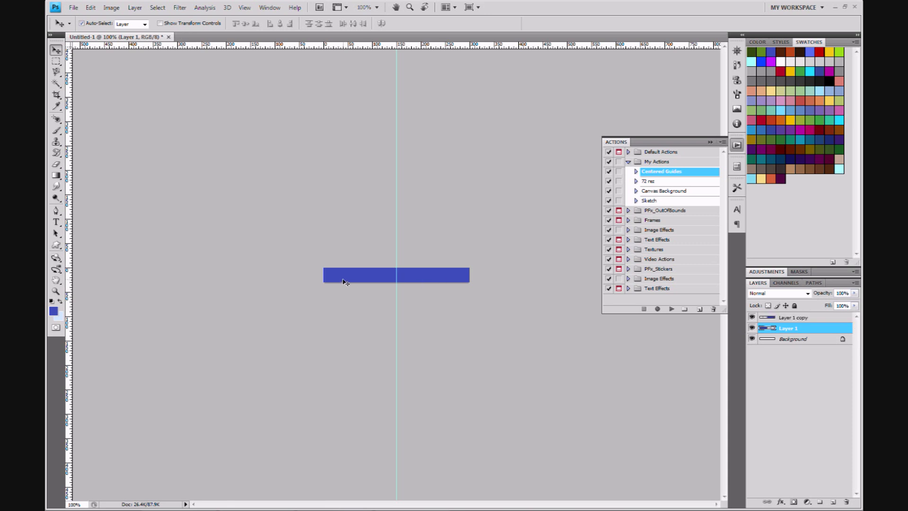
{"action": "left_click", "coordinate": [795, 319]}
{"action": "left_click", "coordinate": [795, 330]}
{"action": "left_click", "coordinate": [781, 42]}
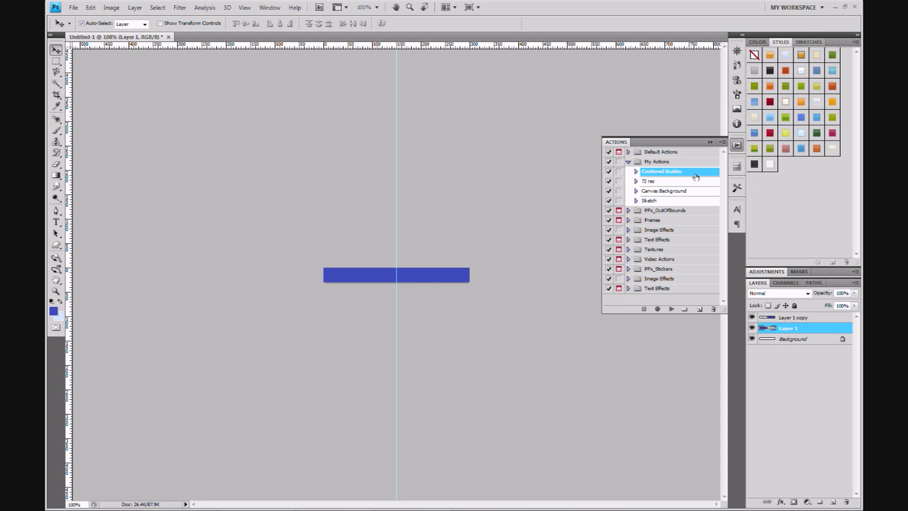
{"action": "left_click", "coordinate": [855, 43]}
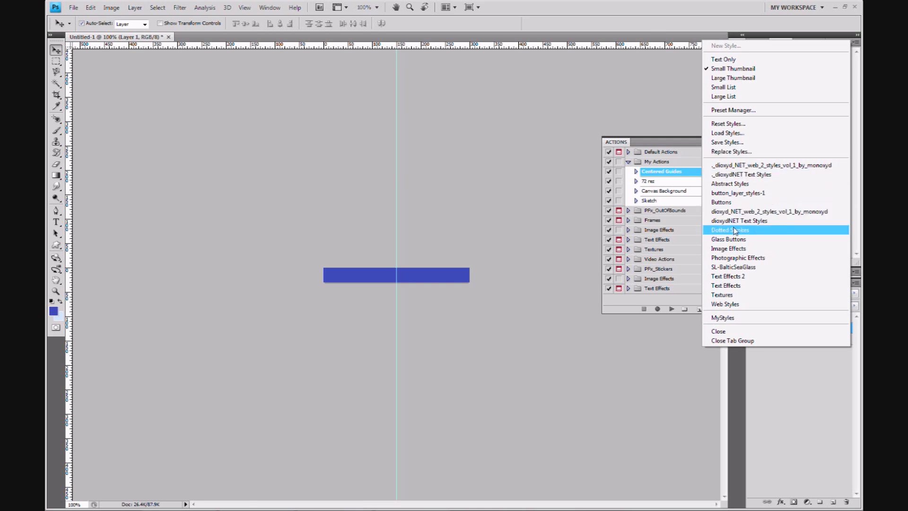
{"action": "left_click", "coordinate": [735, 194]}
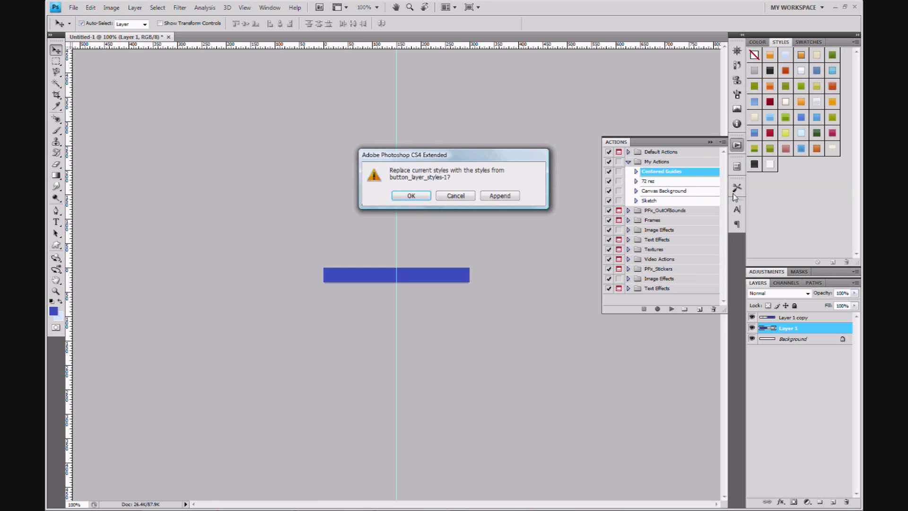
{"action": "left_click", "coordinate": [402, 197]}
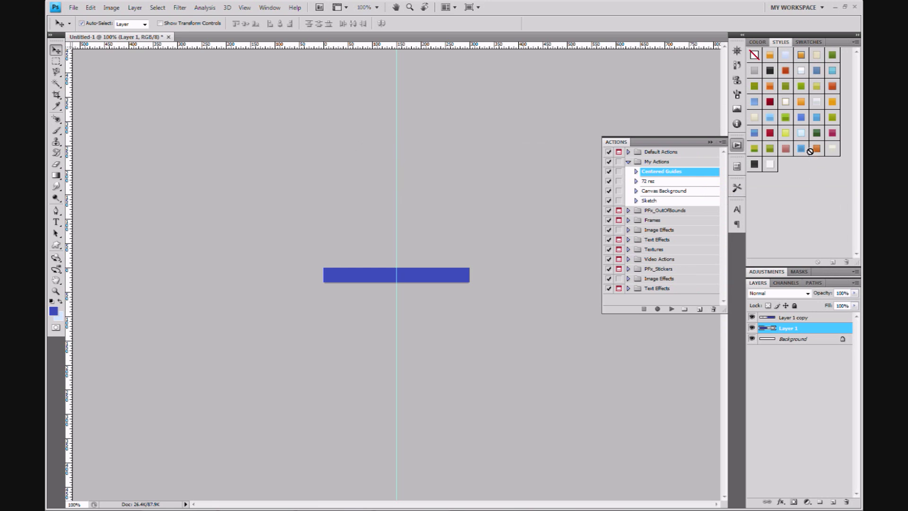
Try several button styles on the left rectangle, keep the darker blue glossy one, and apply the light blue glossy style to the right rectangle
{"action": "left_click_drag", "start_coordinate": [799, 109], "coordinate": [783, 147]}
{"action": "left_click", "coordinate": [755, 135]}
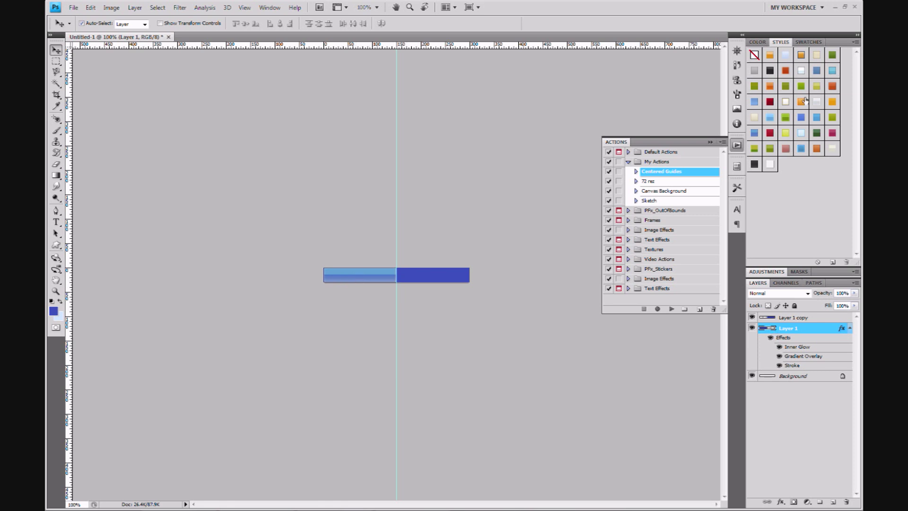
{"action": "left_click", "coordinate": [770, 133]}
{"action": "left_click", "coordinate": [771, 103]}
{"action": "left_click", "coordinate": [770, 89]}
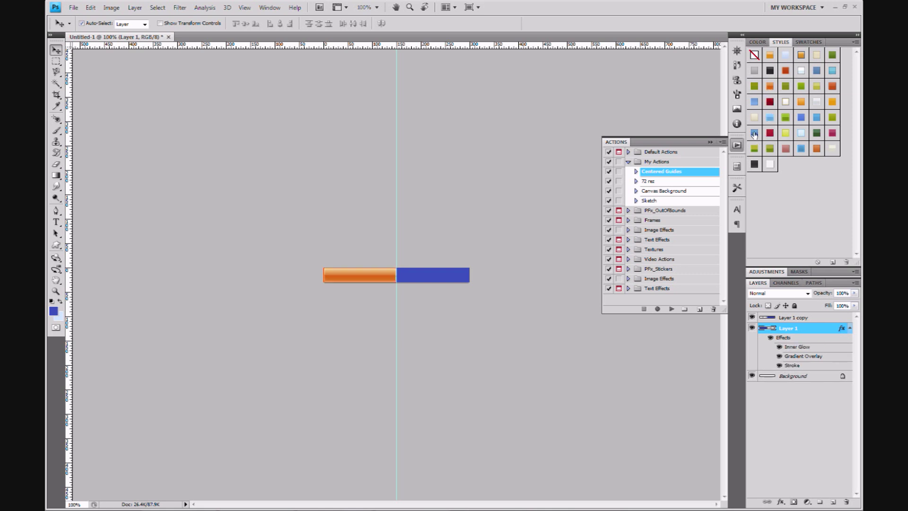
{"action": "left_click", "coordinate": [755, 134]}
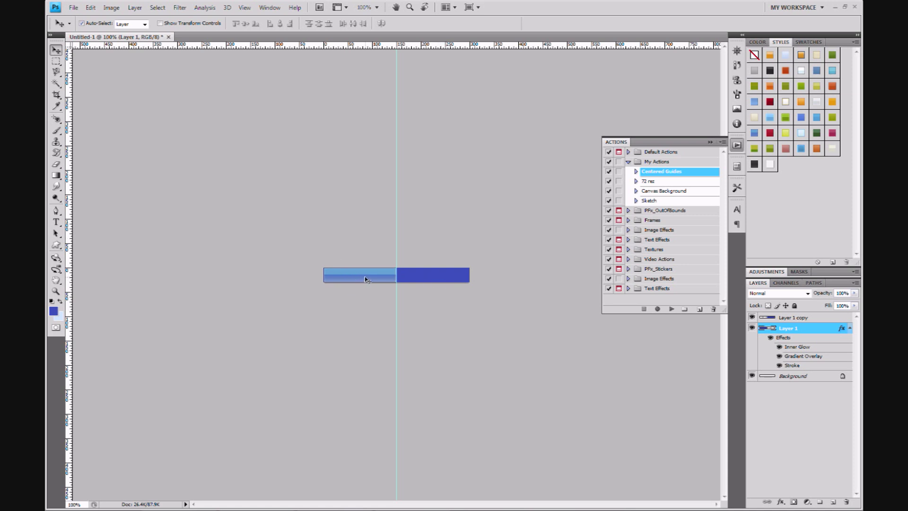
{"action": "left_click", "coordinate": [800, 318]}
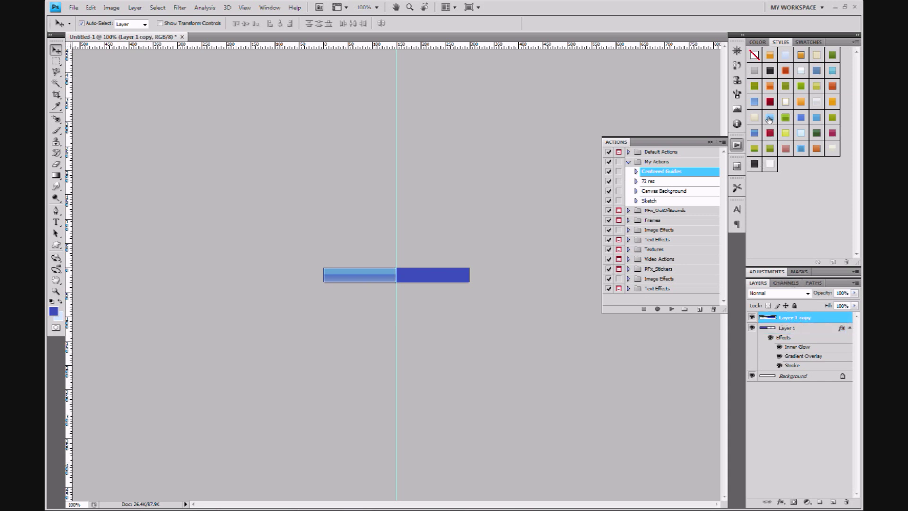
{"action": "left_click", "coordinate": [769, 118]}
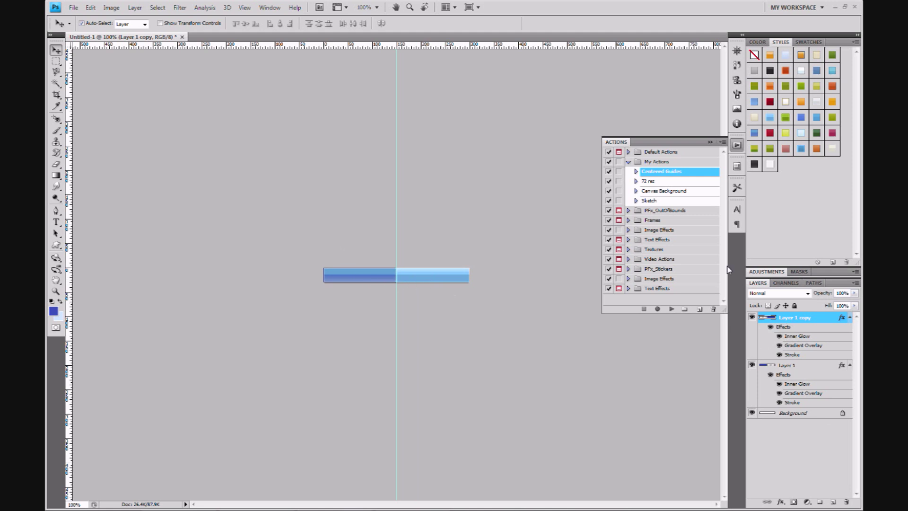
Add the text HOME in white 20 pt Arial Narrow on the left rectangle
{"action": "left_click", "coordinate": [56, 224]}
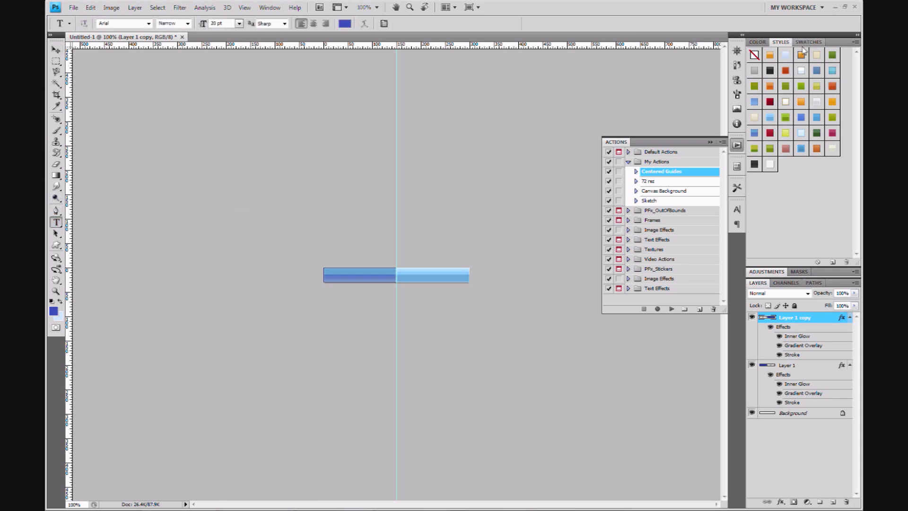
{"action": "left_click", "coordinate": [808, 42]}
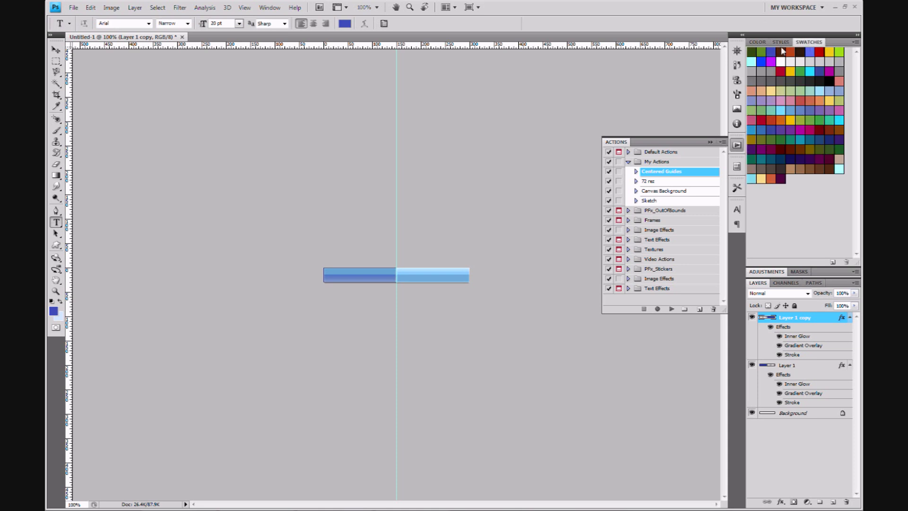
{"action": "left_click", "coordinate": [345, 24]}
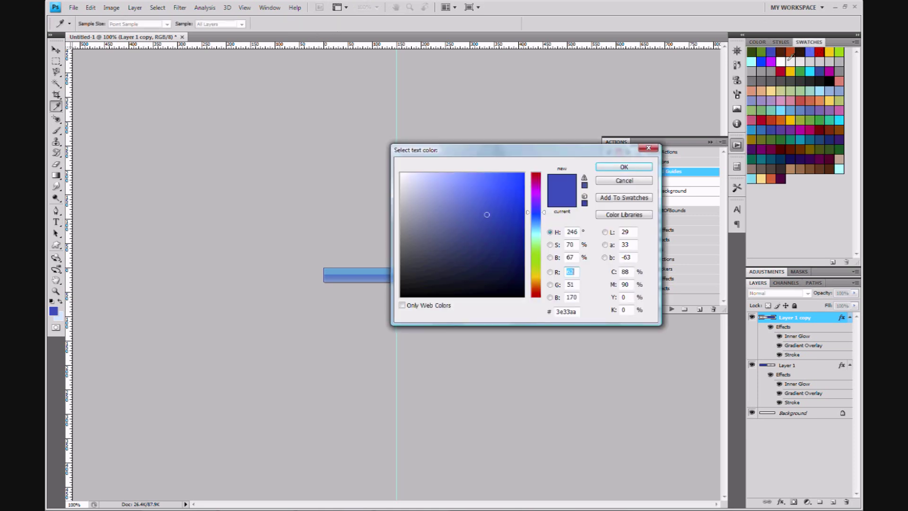
{"action": "left_click", "coordinate": [783, 62]}
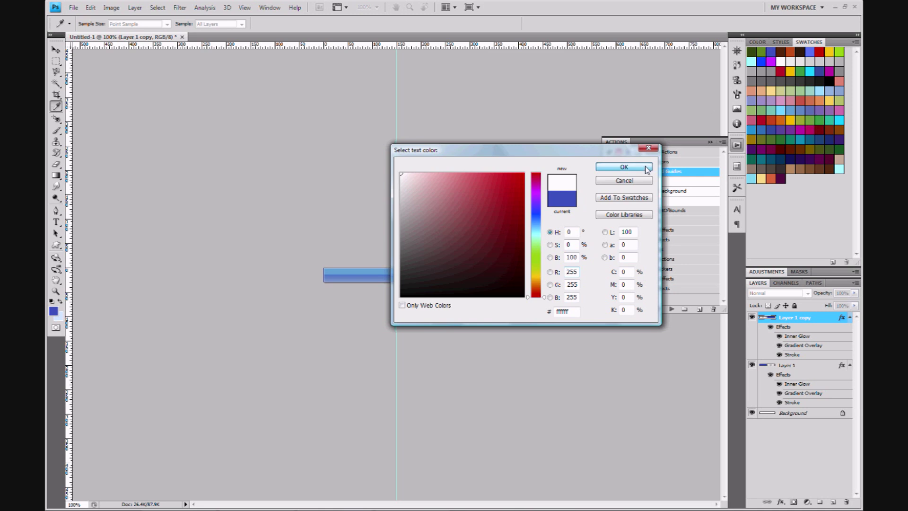
{"action": "left_click", "coordinate": [647, 168]}
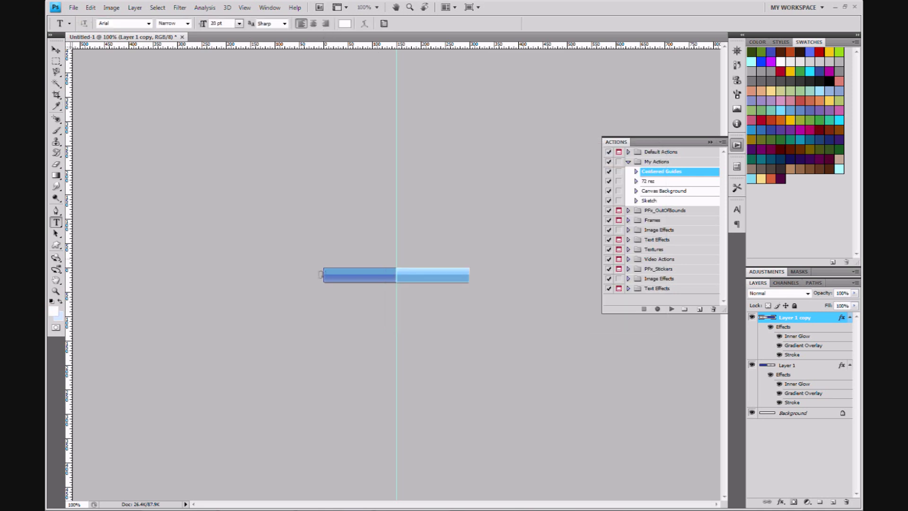
{"action": "left_click", "coordinate": [330, 275]}
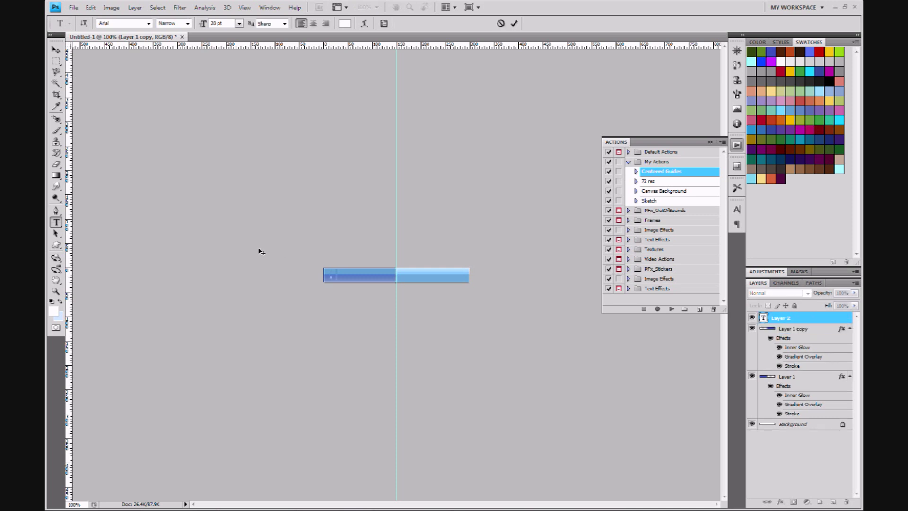
{"action": "type", "text": "HOME"}
{"action": "key", "text": "ctrl+Return"}
Align the HOME text to the horizontal and vertical centre of the left rectangle
{"action": "key", "text": "v"}
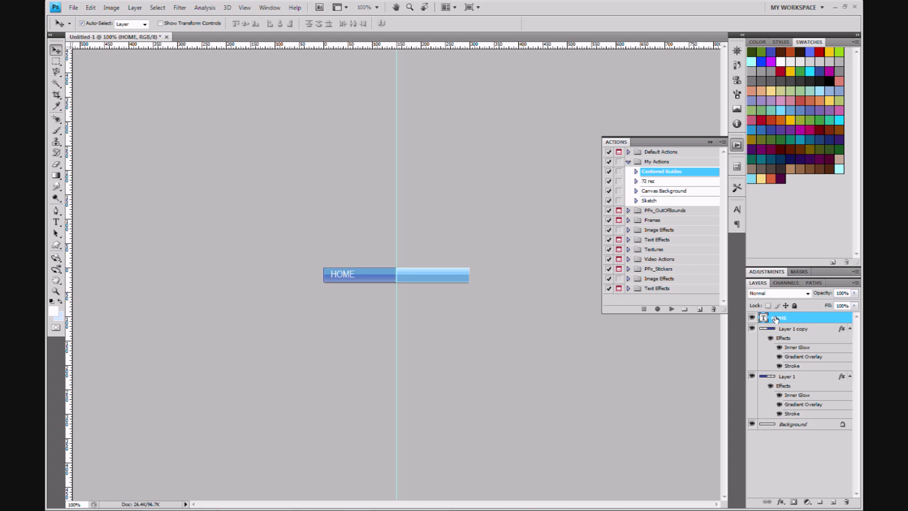
{"action": "left_click", "coordinate": [786, 379], "text": "ctrl"}
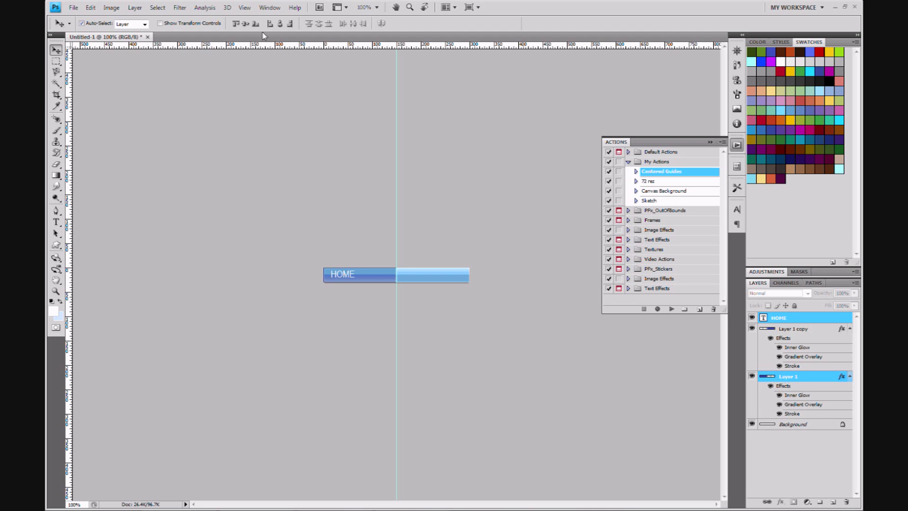
{"action": "left_click", "coordinate": [280, 25]}
{"action": "left_click", "coordinate": [245, 25]}
Nudge the HOME text about 41 pixels left so it sits just inside the left rectangle's left edge
{"action": "left_click", "coordinate": [777, 318]}
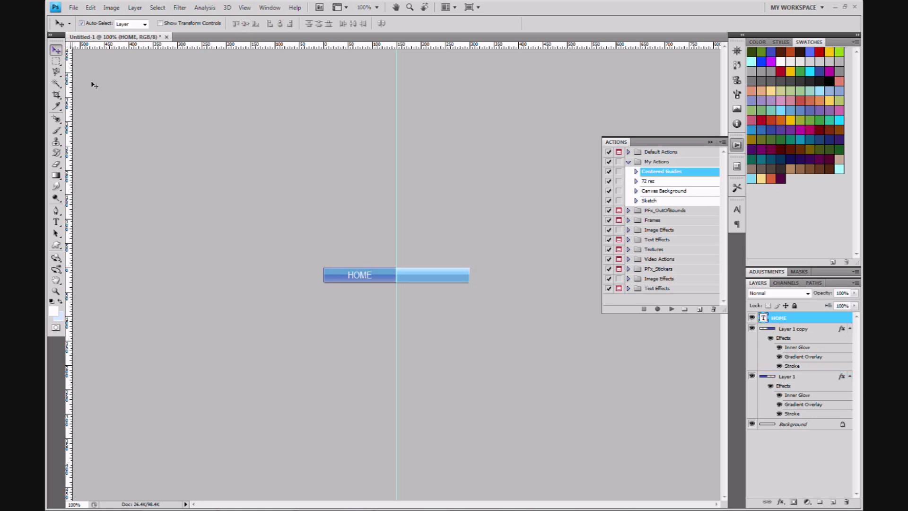
{"action": "key", "text": "shift+Left"}
{"action": "key", "text": "shift+Left"}
{"action": "key", "text": "shift+Left"}
{"action": "key", "text": "shift+Left"}
{"action": "key", "text": "Left"}
Duplicate the HOME text, place the copy near the right rectangle's right edge, and recolour it bright blue
{"action": "mouse_move", "coordinate": [777, 320]}
{"action": "left_mouse_down"}
{"action": "mouse_move", "coordinate": [811, 370]}
{"action": "mouse_move", "coordinate": [833, 450]}
{"action": "mouse_move", "coordinate": [833, 502]}
{"action": "left_mouse_up"}
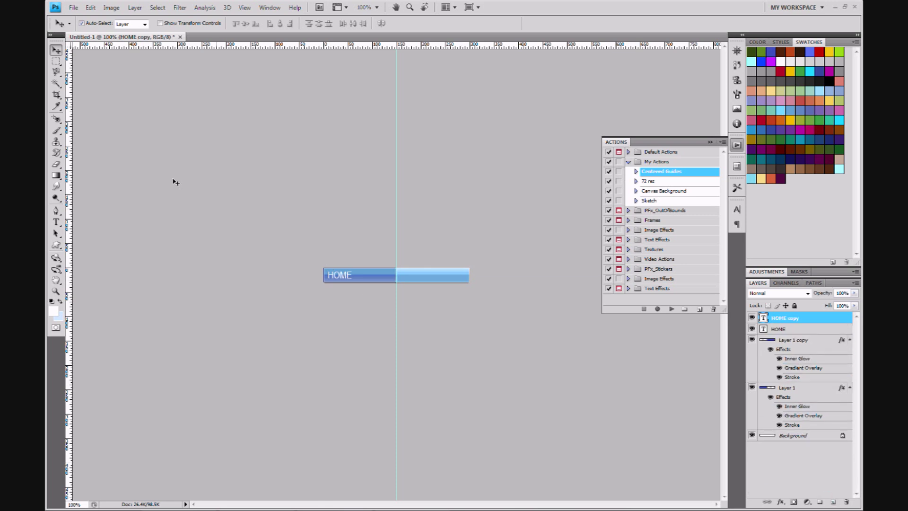
{"action": "left_click_drag", "start_coordinate": [343, 278], "coordinate": [450, 279]}
{"action": "double_click", "coordinate": [763, 318]}
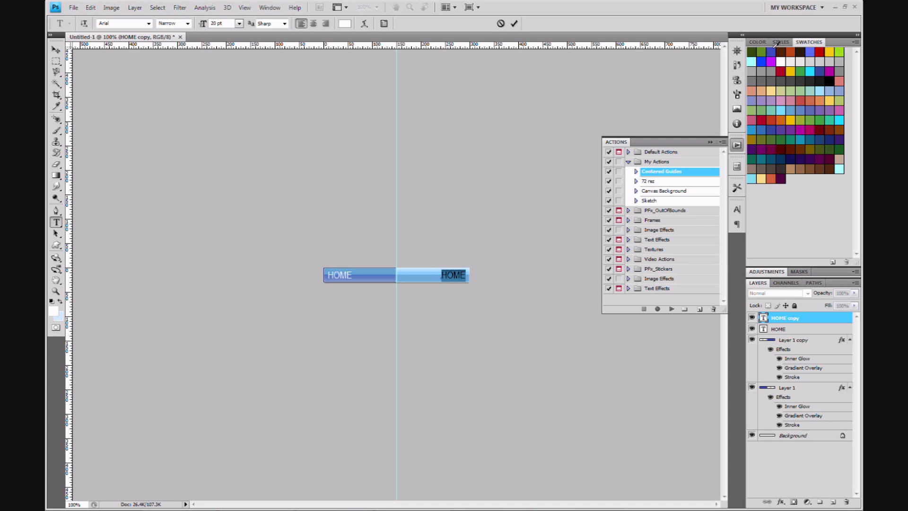
{"action": "left_click", "coordinate": [763, 60]}
{"action": "left_click", "coordinate": [514, 23]}
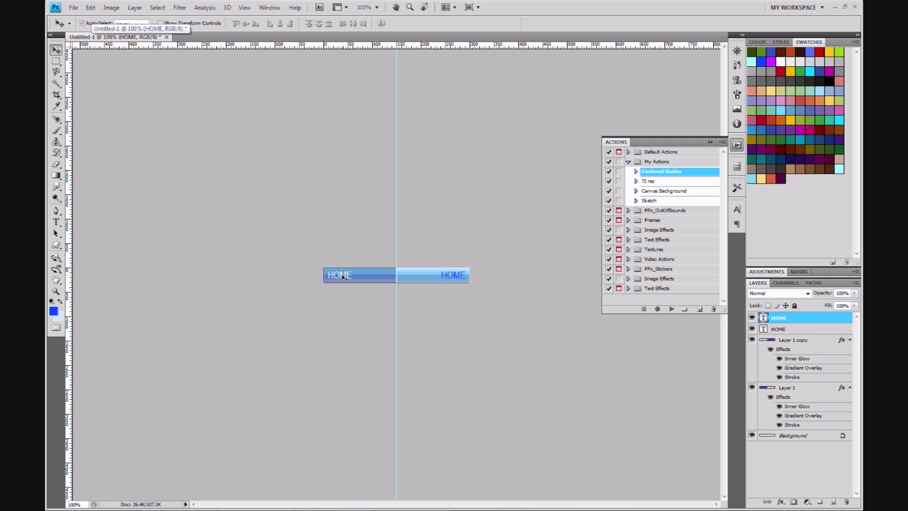
{"action": "left_click", "coordinate": [74, 7]}
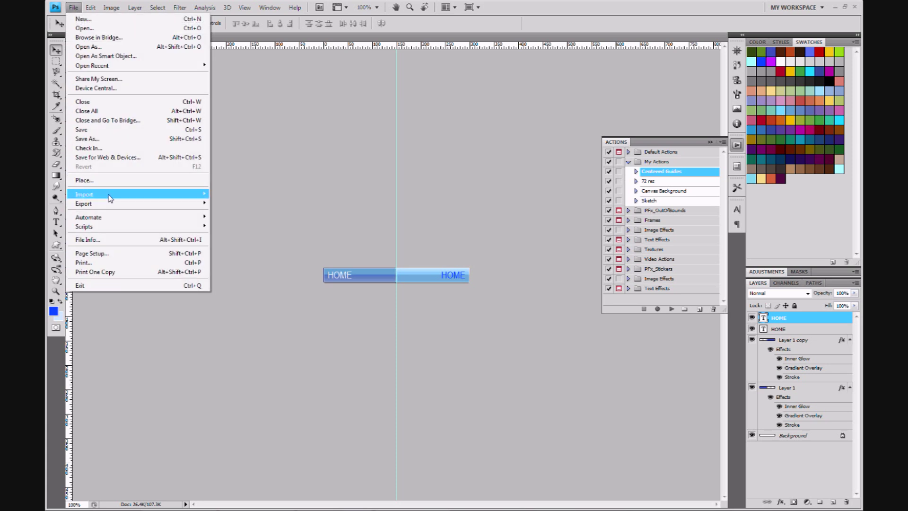
{"action": "left_click", "coordinate": [100, 157]}
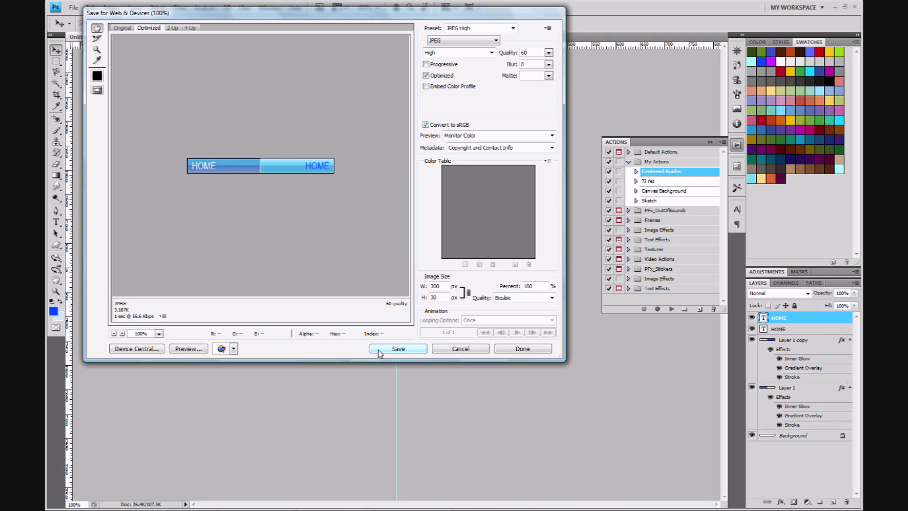
{"action": "left_click", "coordinate": [404, 354]}
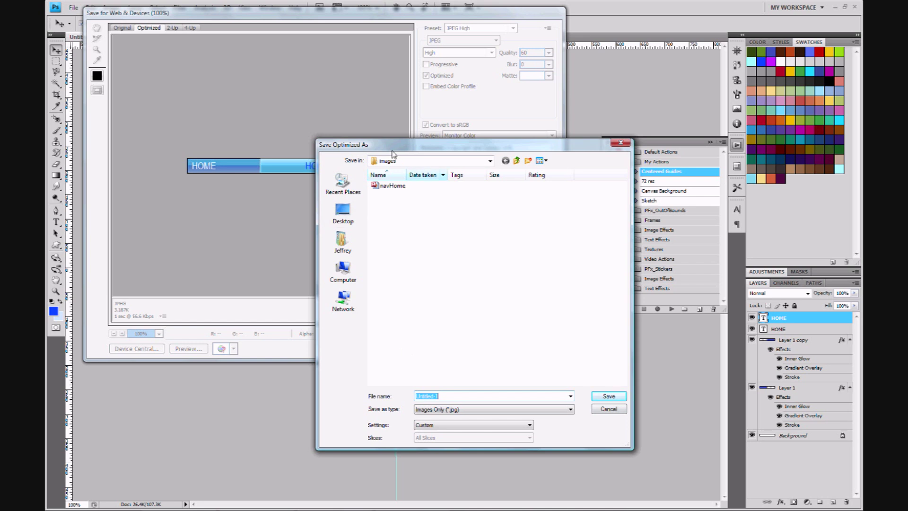
{"action": "left_click", "coordinate": [491, 162]}
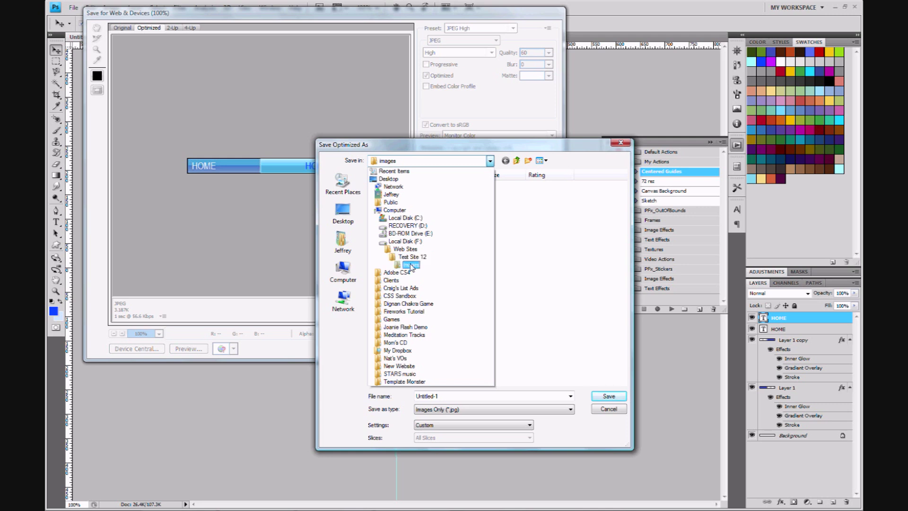
{"action": "left_click", "coordinate": [410, 265]}
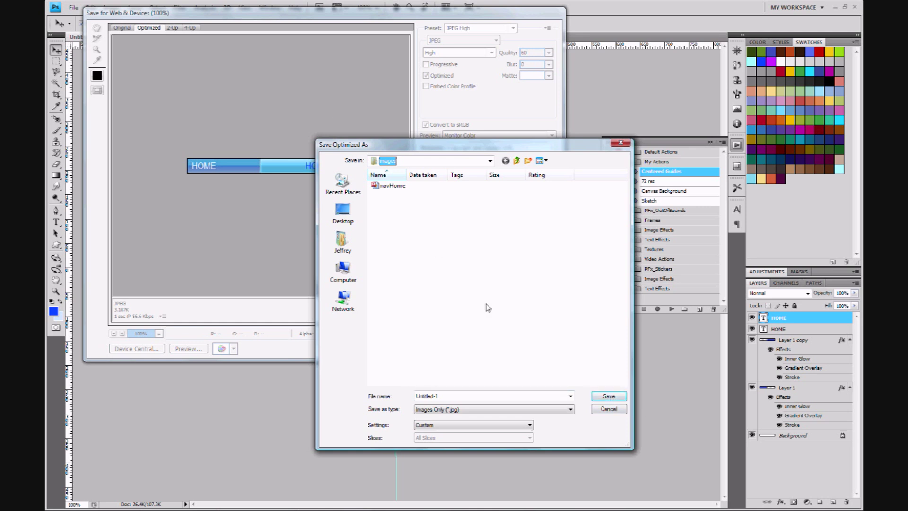
{"action": "left_click", "coordinate": [599, 409]}
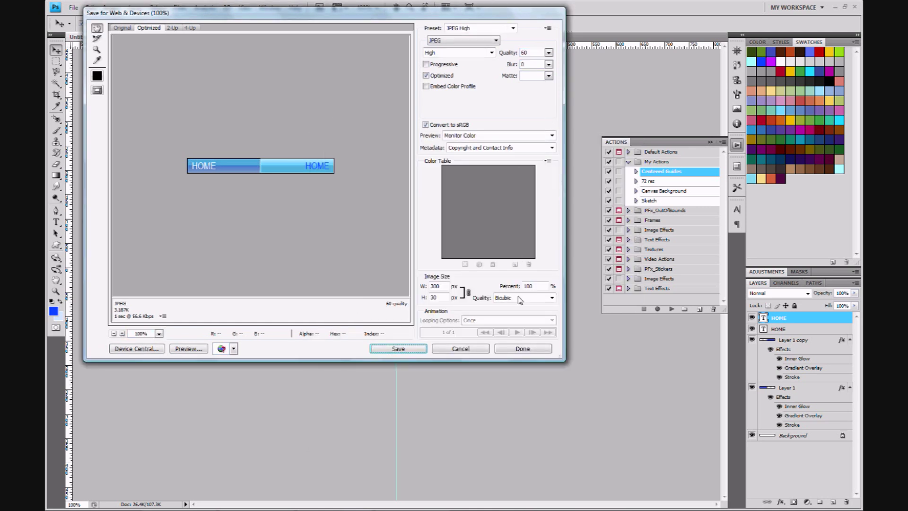
{"action": "left_click", "coordinate": [460, 351]}
Switch to Dreamweaver and examine the nav div and its navHome link in the source code of main.dwt
{"action": "mouse_move", "coordinate": [412, 509]}
{"action": "left_click", "coordinate": [276, 507]}
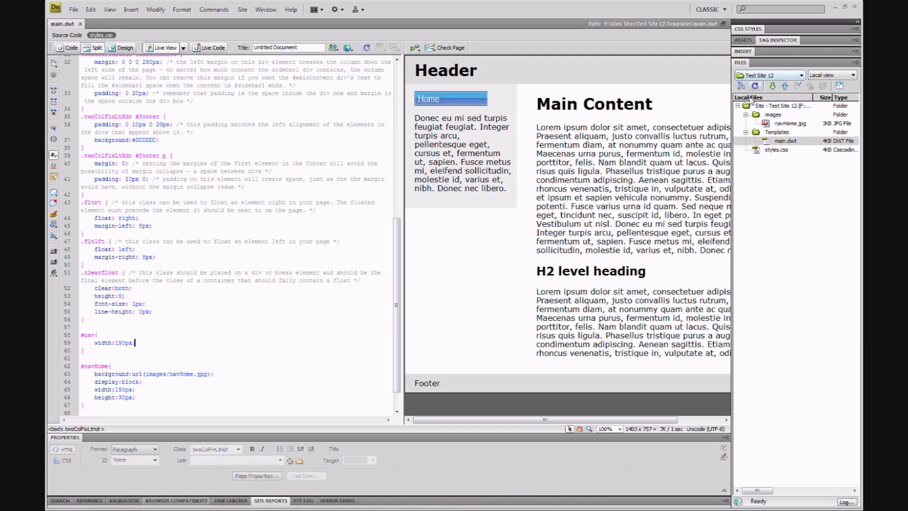
{"action": "left_click", "coordinate": [769, 142]}
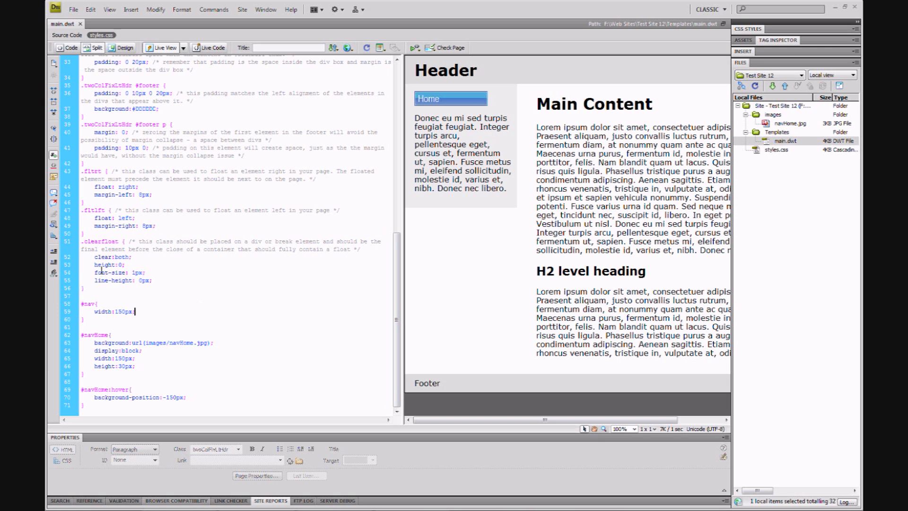
{"action": "left_click", "coordinate": [67, 36]}
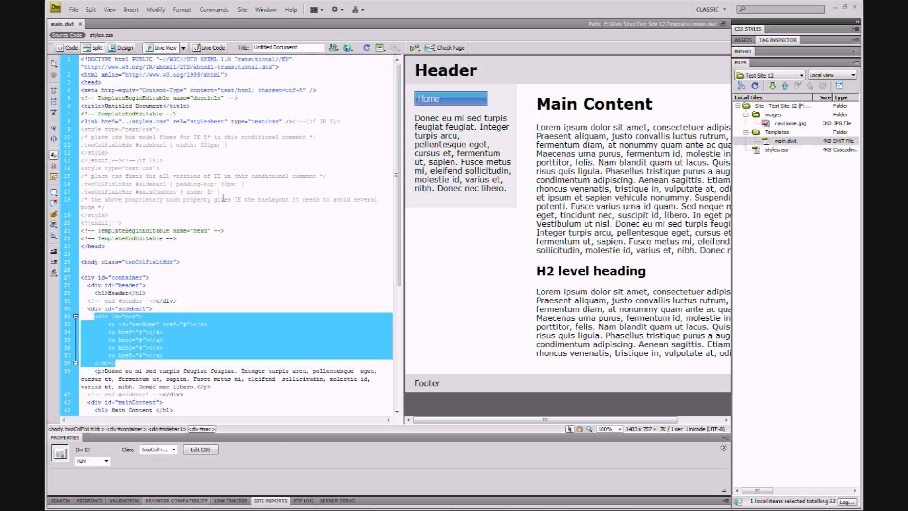
{"action": "left_click", "coordinate": [303, 296]}
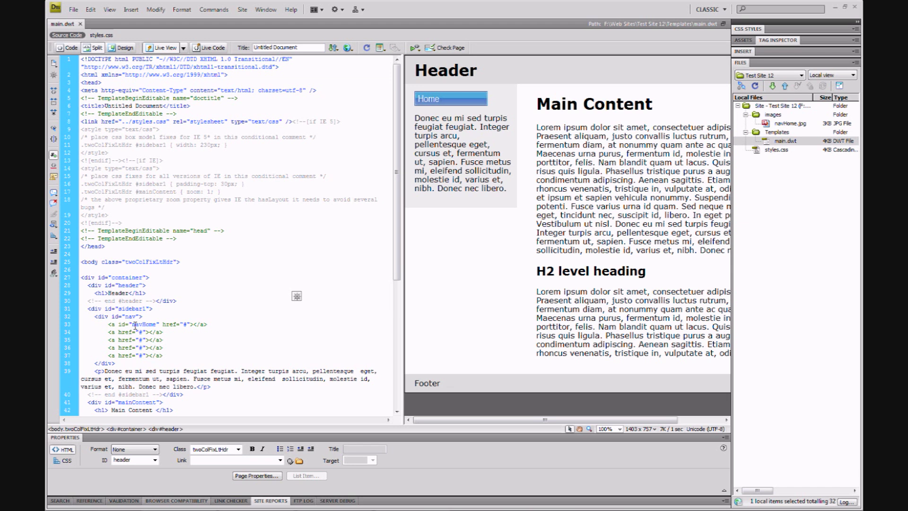
{"action": "left_click", "coordinate": [196, 326]}
{"action": "left_click", "coordinate": [196, 325]}
Compare the #navHome and #navHome:hover rules in styles.css with the navHome link in the source code
{"action": "left_click", "coordinate": [95, 35]}
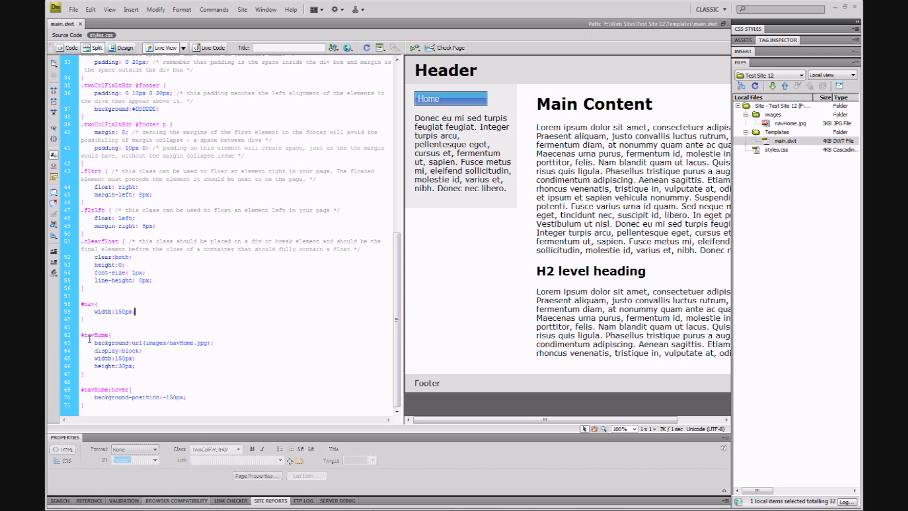
{"action": "left_click", "coordinate": [66, 36]}
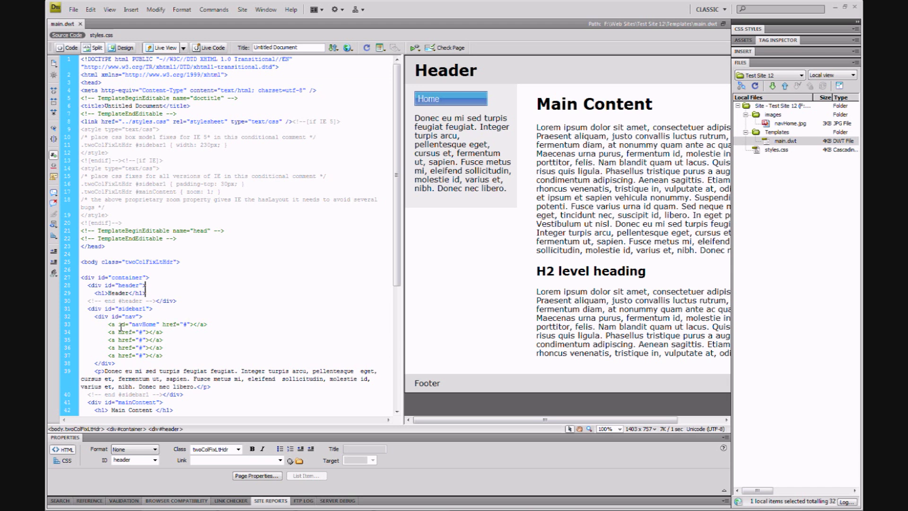
{"action": "left_click", "coordinate": [101, 35]}
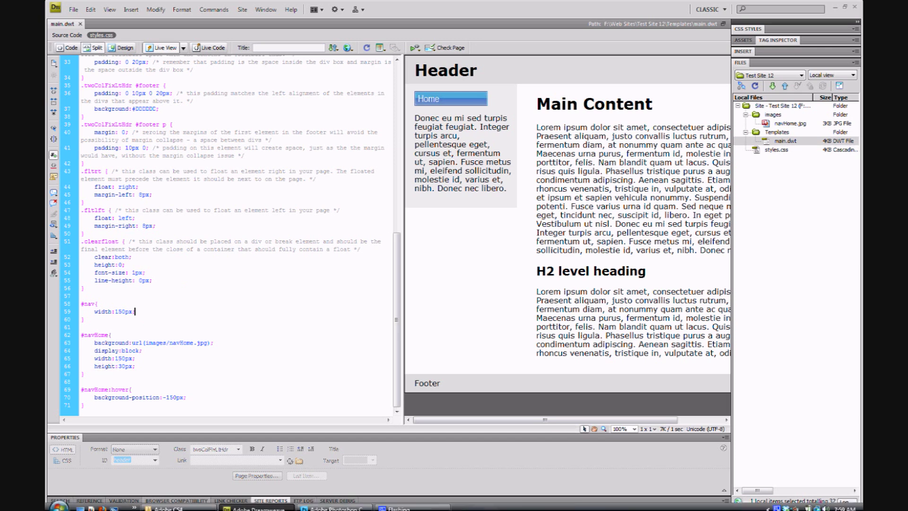
Switch to Photoshop and compare the two-state HOME button image with the #navHome:hover background-position rule in Dreamweaver
{"action": "left_click", "coordinate": [337, 504]}
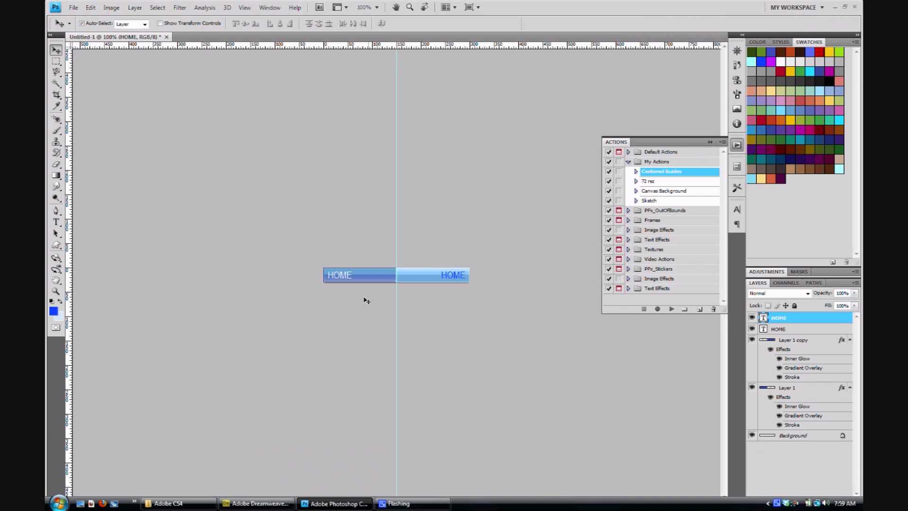
{"action": "left_click", "coordinate": [240, 504]}
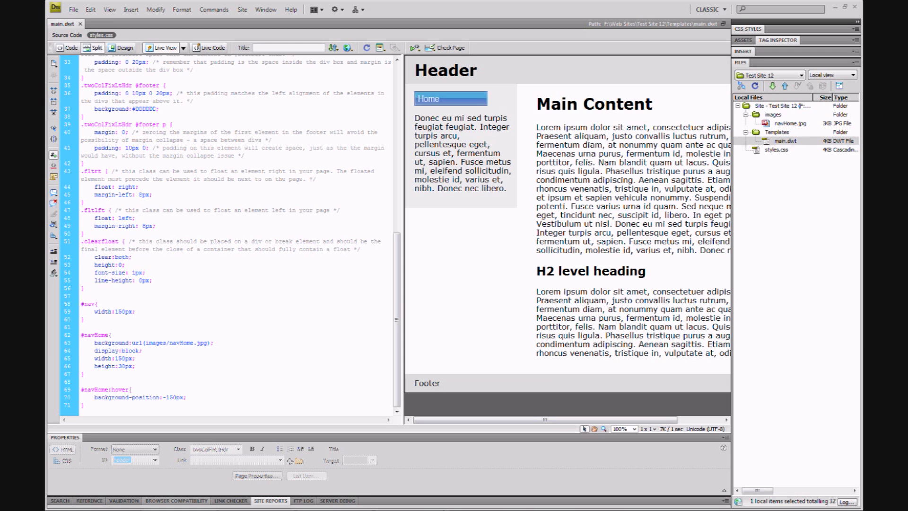
{"action": "left_click", "coordinate": [326, 506]}
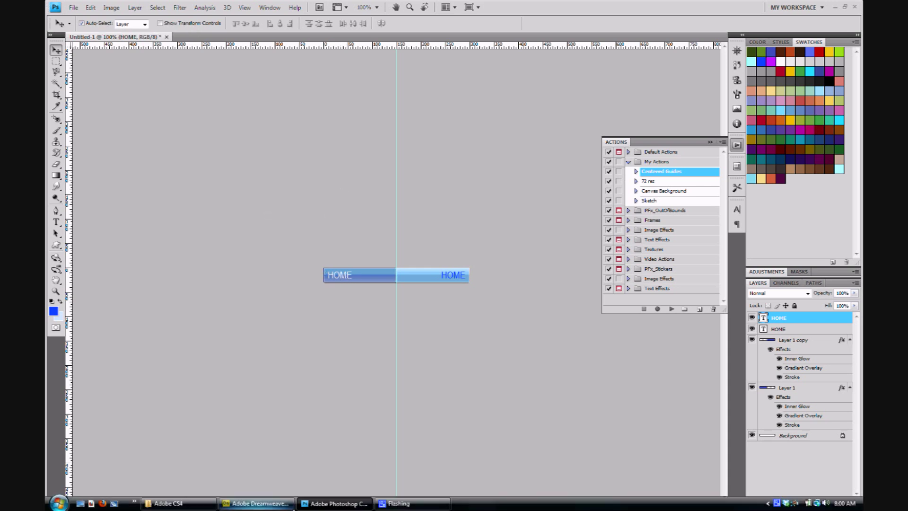
{"action": "mouse_move", "coordinate": [276, 507]}
{"action": "mouse_move", "coordinate": [411, 504]}
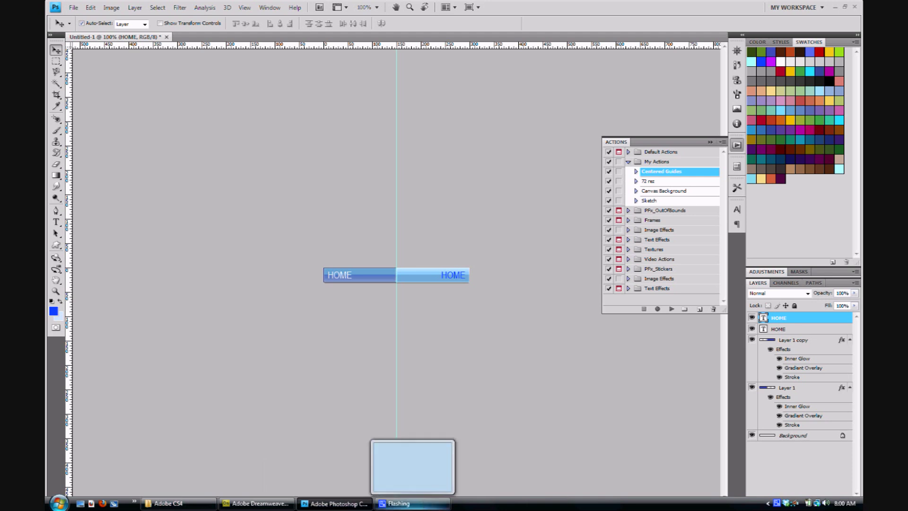